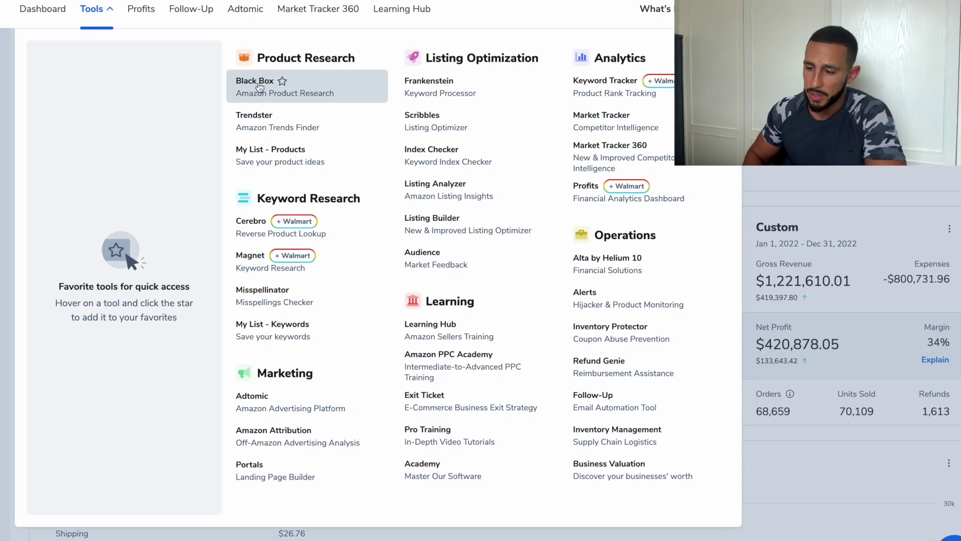
Open the Black Box product research tool and look over its product, competitor and sales search filters
{"action": "left_click", "coordinate": [259, 87]}
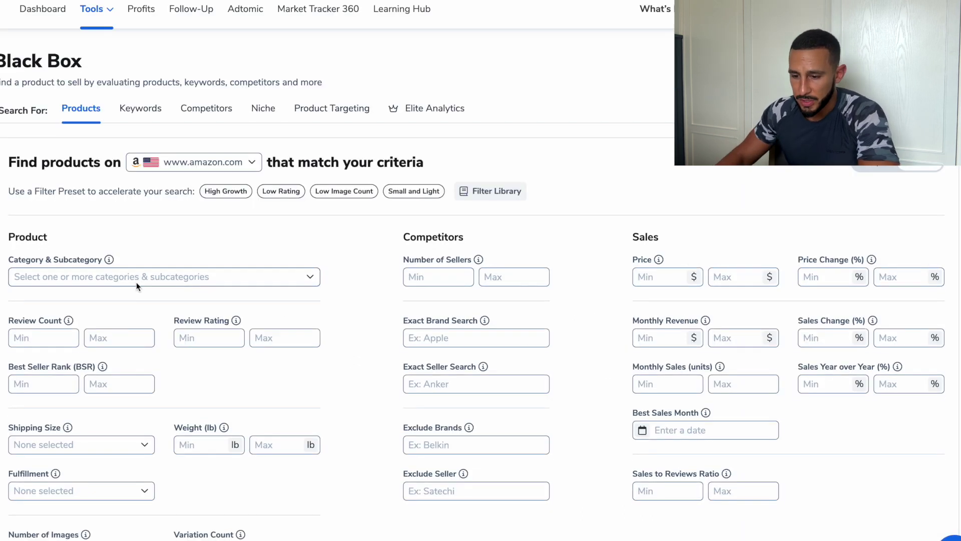
{"action": "scroll", "coordinate": [340, 218], "scroll_direction": "down", "scroll_amount": 3}
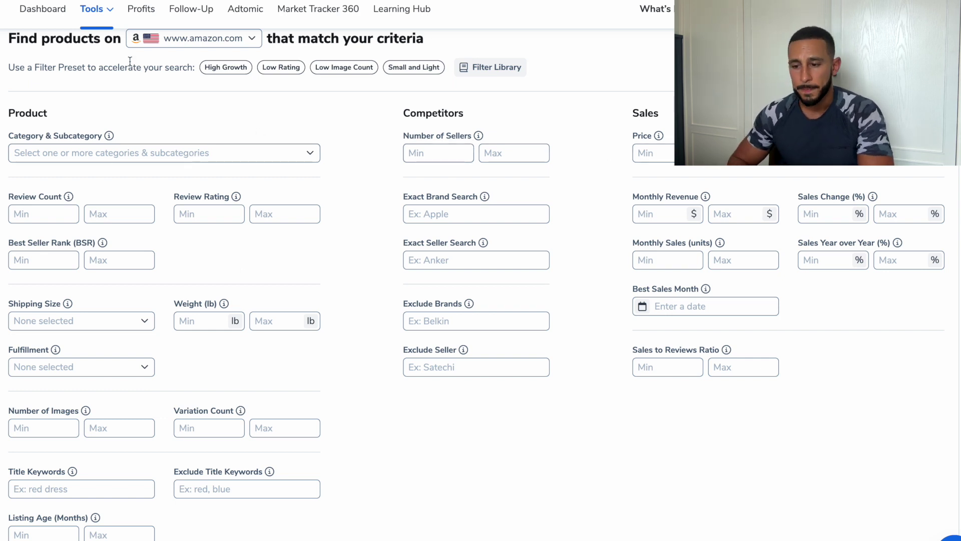
{"action": "scroll", "coordinate": [140, 74], "scroll_direction": "down", "scroll_amount": 1}
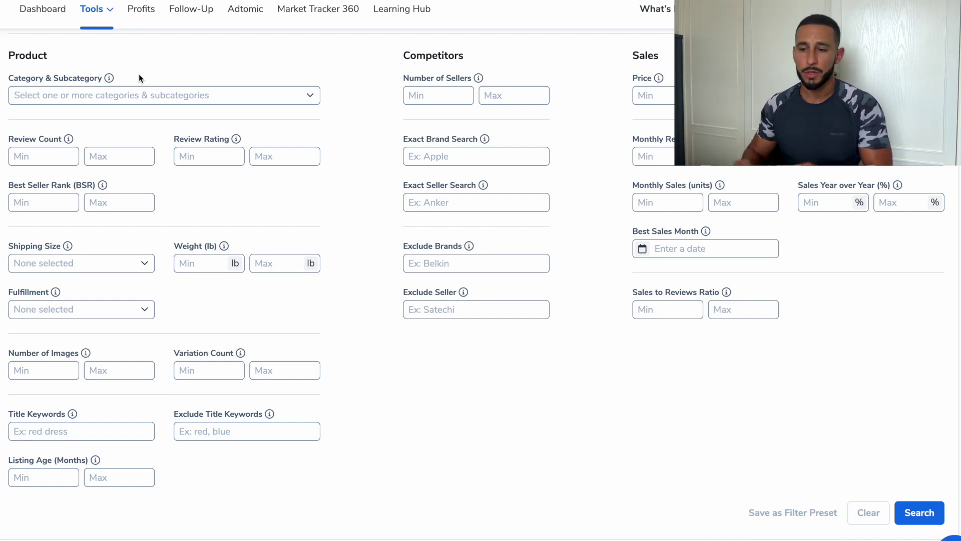
Open the Cerebro reverse product lookup tool
{"action": "left_click", "coordinate": [109, 11]}
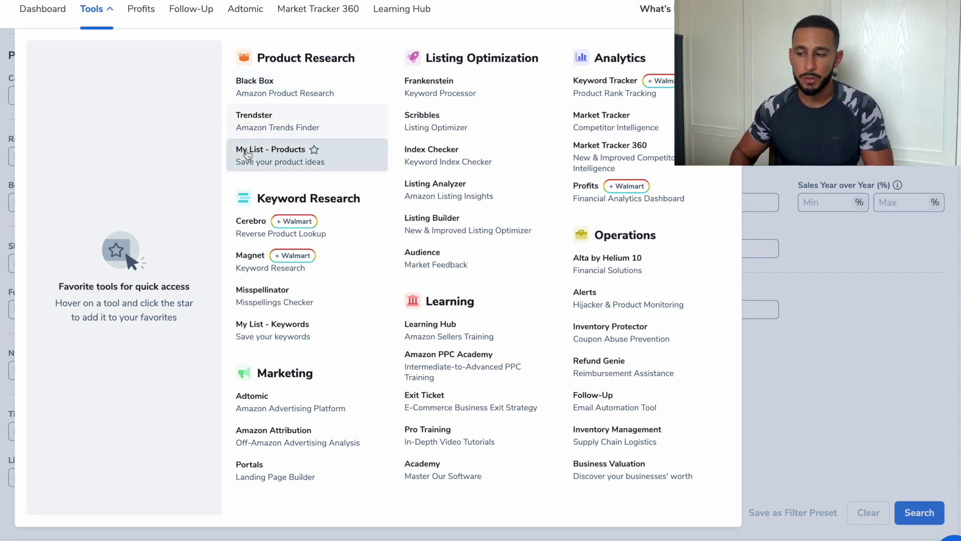
{"action": "left_click", "coordinate": [256, 238]}
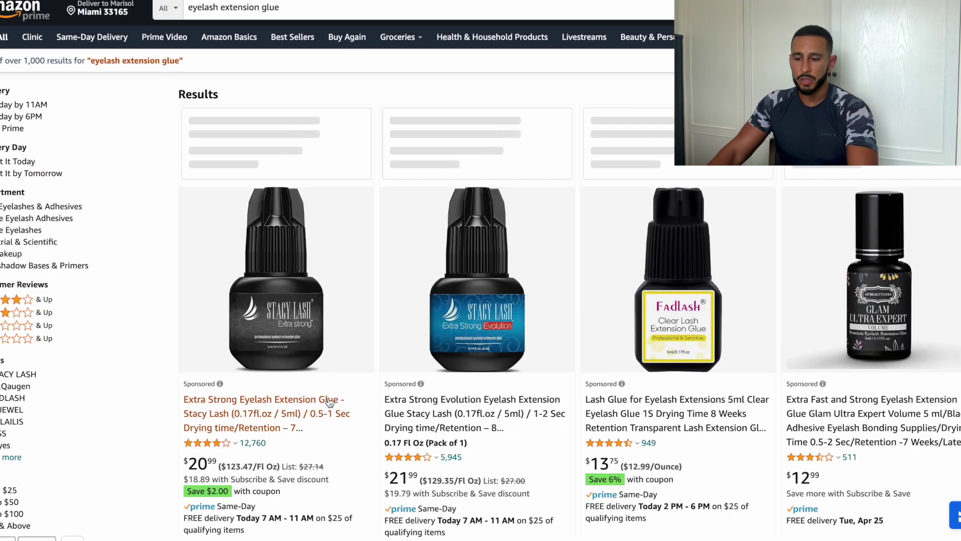
Open Stacy Lash's Extra Strong Eyelash Extension Glue listing on Amazon and examine its details, price and rank chart, and sales graph
{"action": "left_click", "coordinate": [301, 418]}
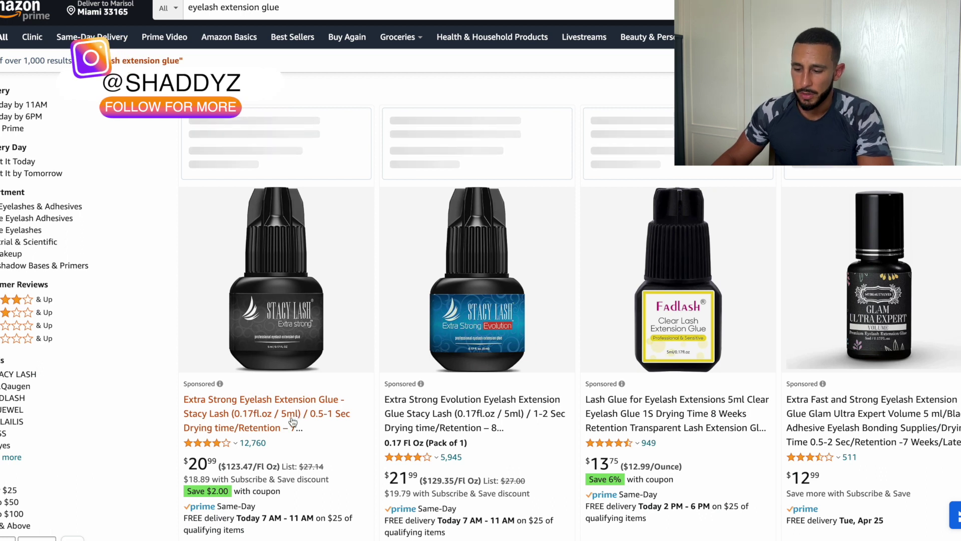
{"action": "scroll", "coordinate": [321, 271], "scroll_direction": "down", "scroll_amount": 3}
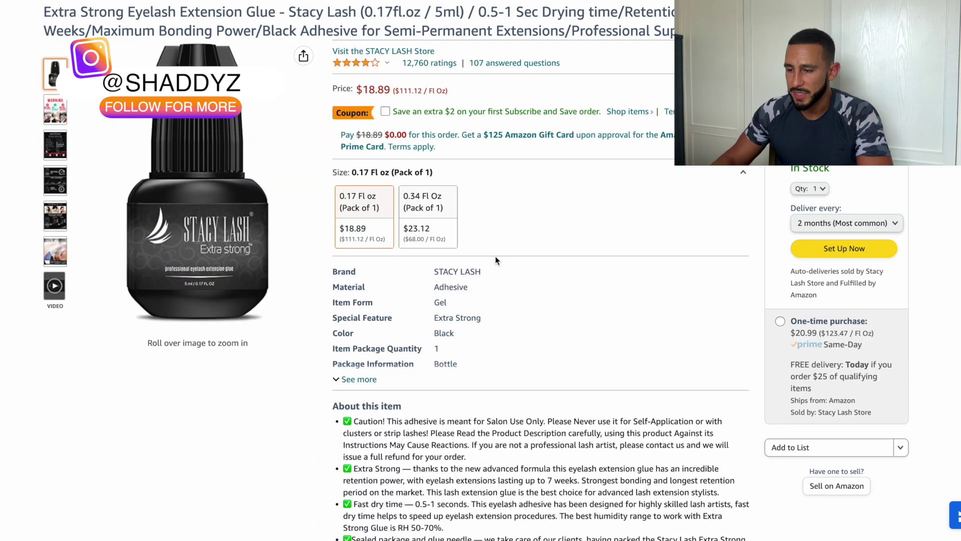
{"action": "scroll", "coordinate": [563, 256], "scroll_direction": "down", "scroll_amount": 8}
{"action": "scroll", "coordinate": [562, 261], "scroll_direction": "down", "scroll_amount": 6}
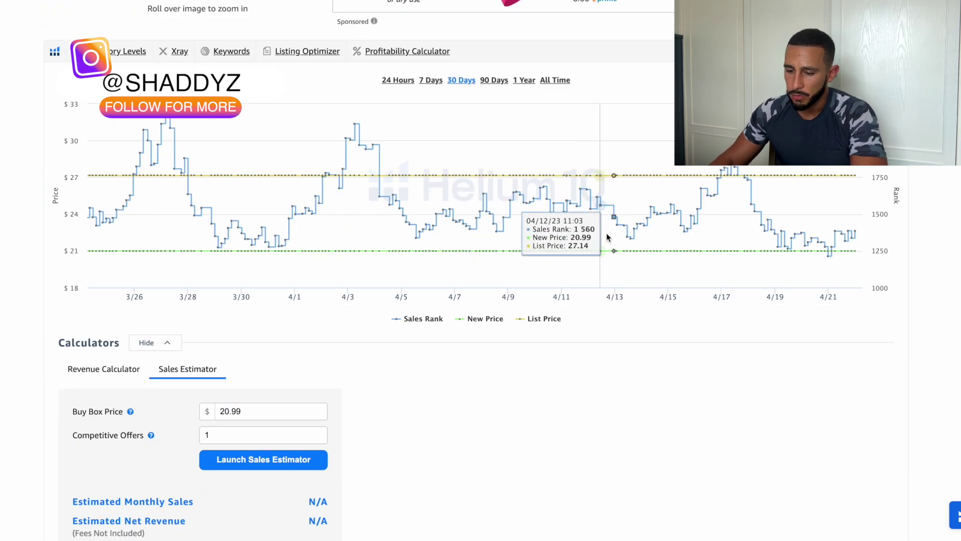
{"action": "scroll", "coordinate": [606, 233], "scroll_direction": "up", "scroll_amount": 10}
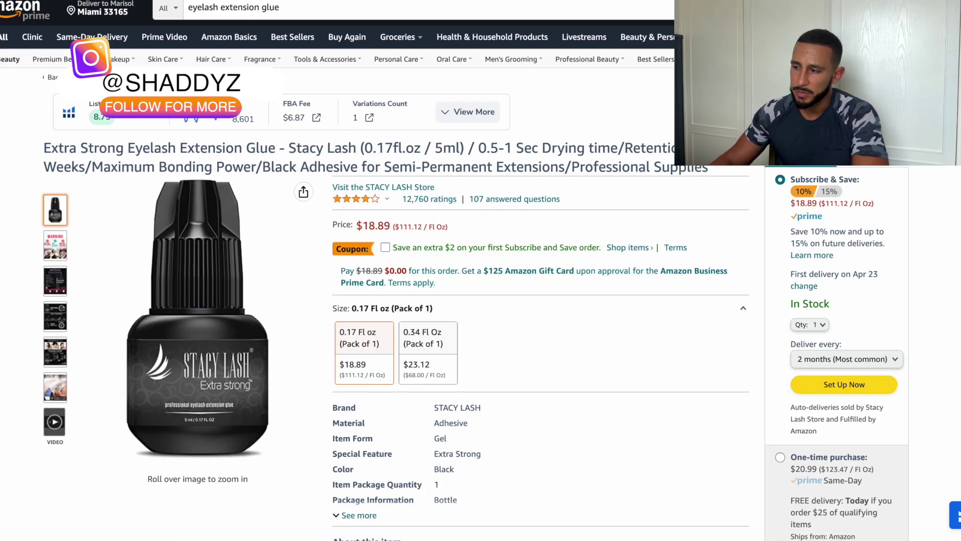
{"action": "left_click", "coordinate": [210, 123]}
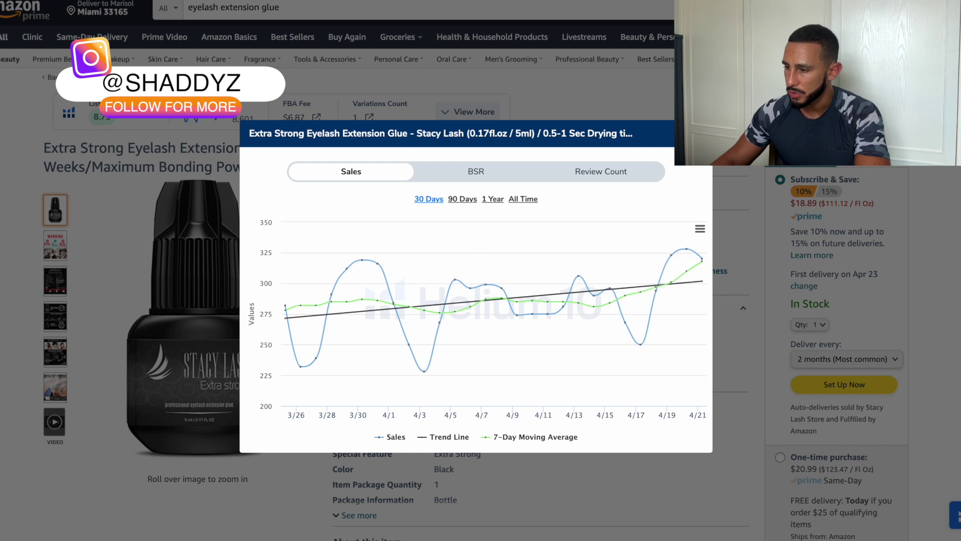
{"action": "key", "text": "Escape"}
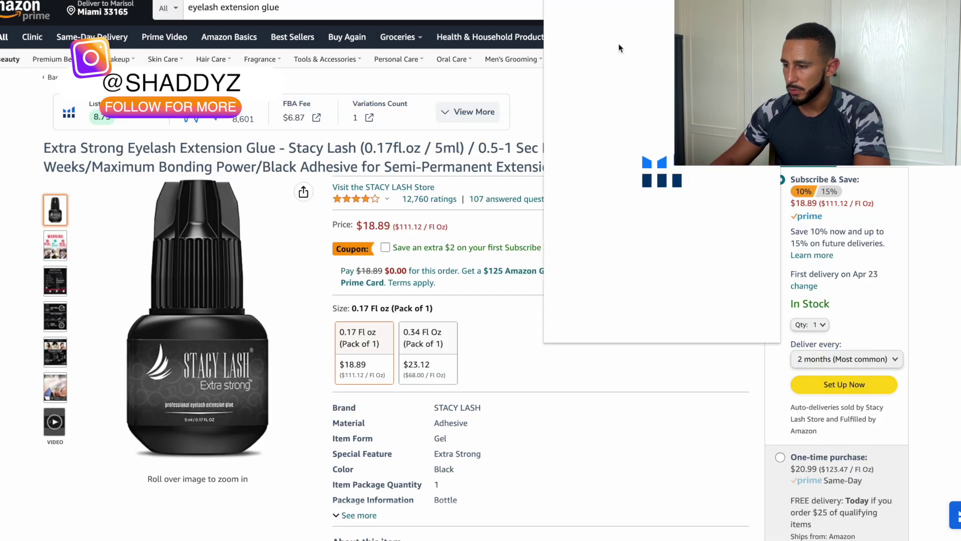
Run Xray on the glue listing and copy the ASIN B01N143CA0 from the results
{"action": "left_click", "coordinate": [606, 72]}
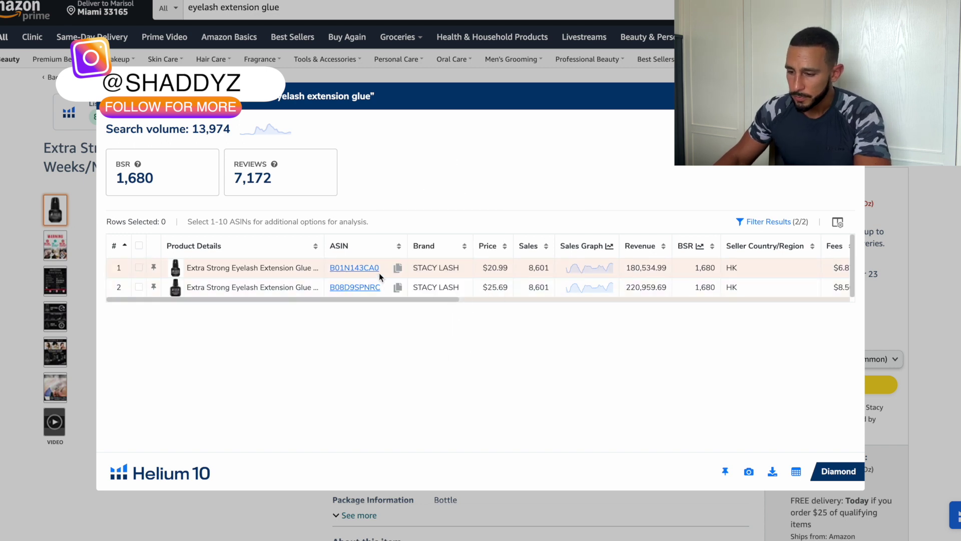
{"action": "left_click_drag", "start_coordinate": [381, 273], "coordinate": [331, 272]}
{"action": "key", "text": "ctrl+c"}
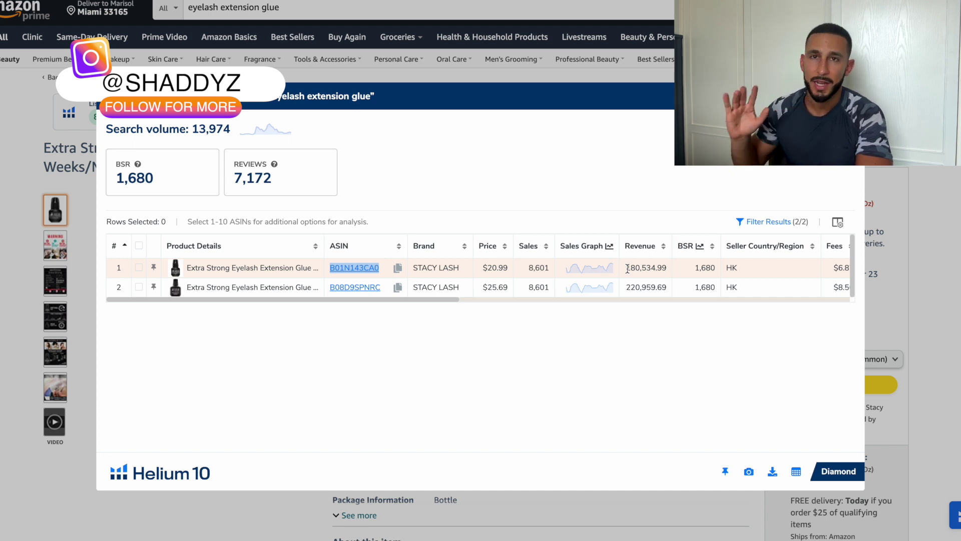
View the 30-day sales graph of the first Stacy Lash product in the Xray results
{"action": "left_click", "coordinate": [603, 277]}
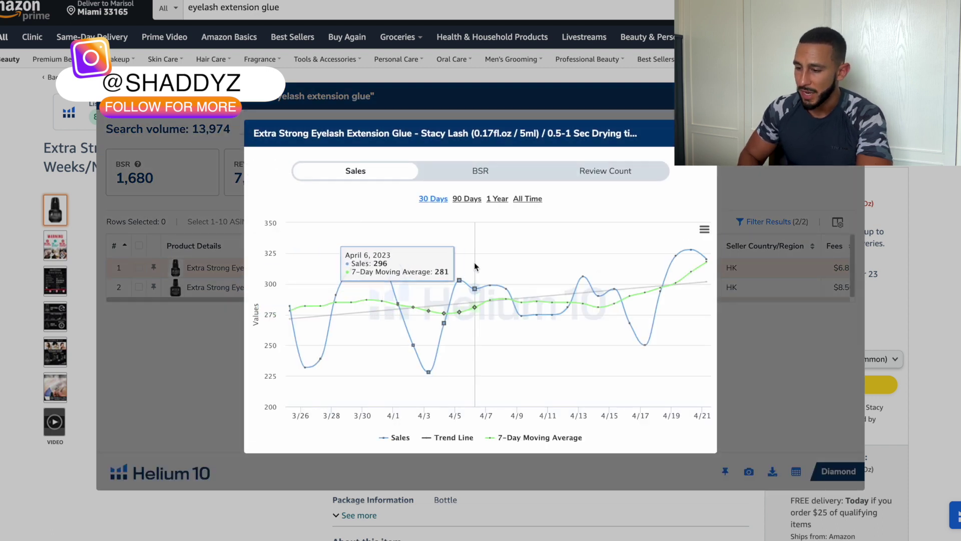
{"action": "key", "text": "Escape"}
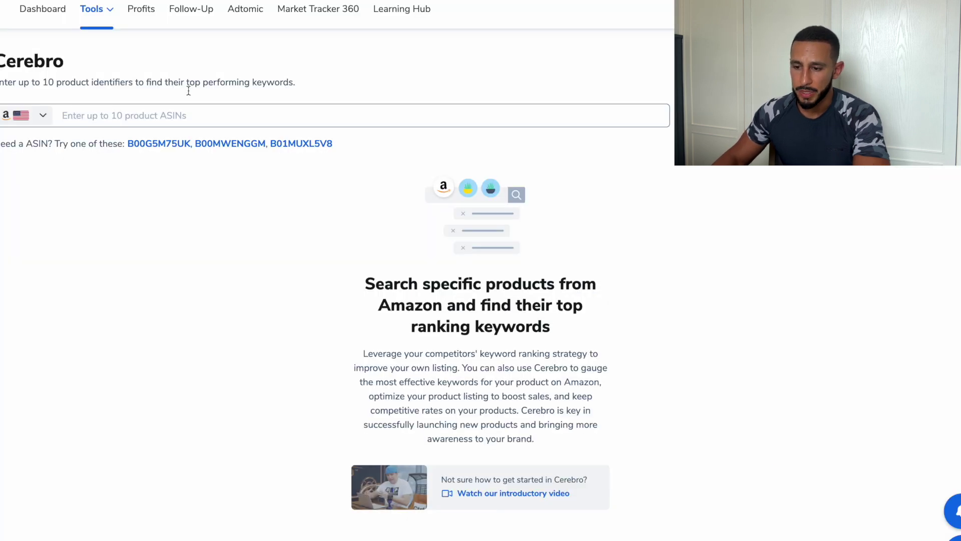
Switch to Cerebro and run a new search for the ASIN B01N143CA0
{"action": "left_click", "coordinate": [182, 124]}
{"action": "key", "text": "ctrl+v"}
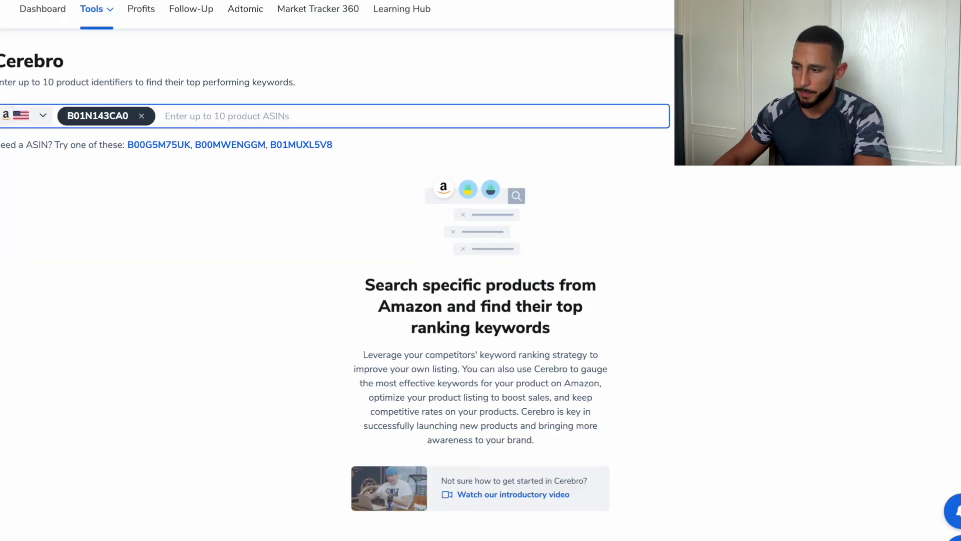
{"action": "key", "text": "Return"}
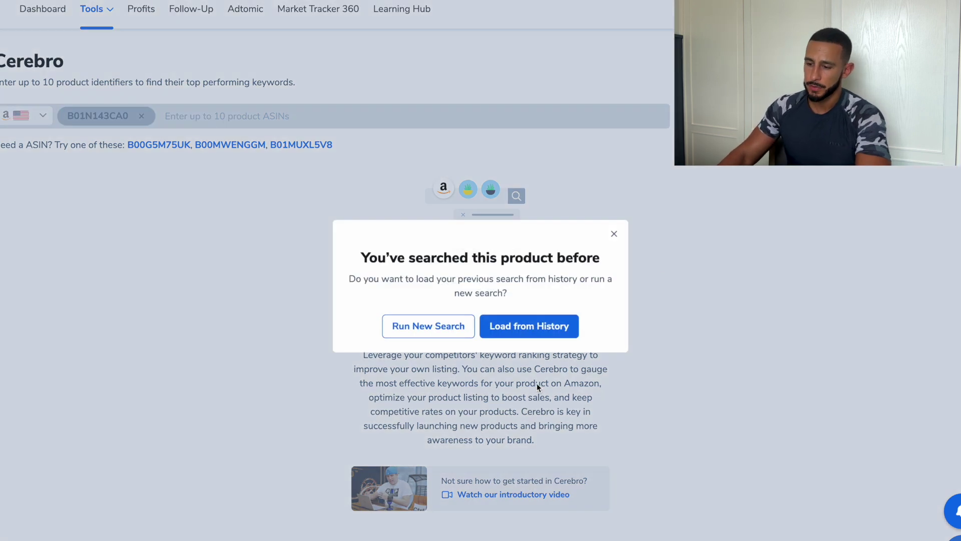
{"action": "left_click", "coordinate": [435, 326]}
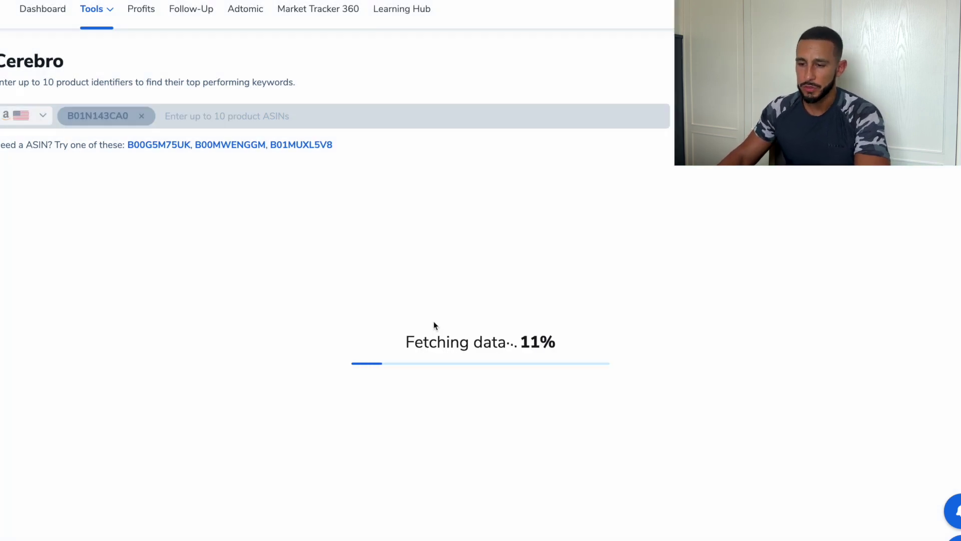
Look through the product's keyword phrases with their sales and search volumes
{"action": "scroll", "coordinate": [502, 215], "scroll_direction": "down", "scroll_amount": 7}
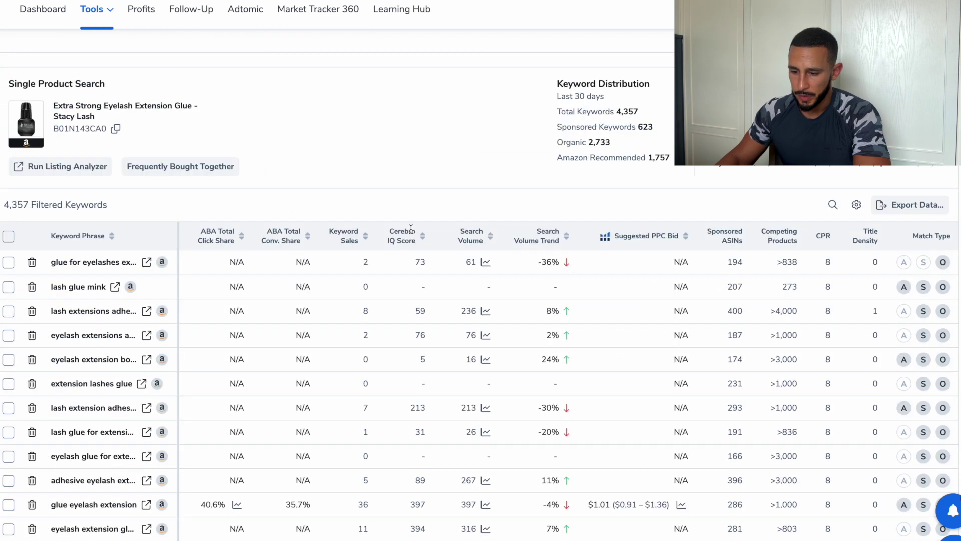
{"action": "scroll", "coordinate": [410, 229], "scroll_direction": "down", "scroll_amount": 2}
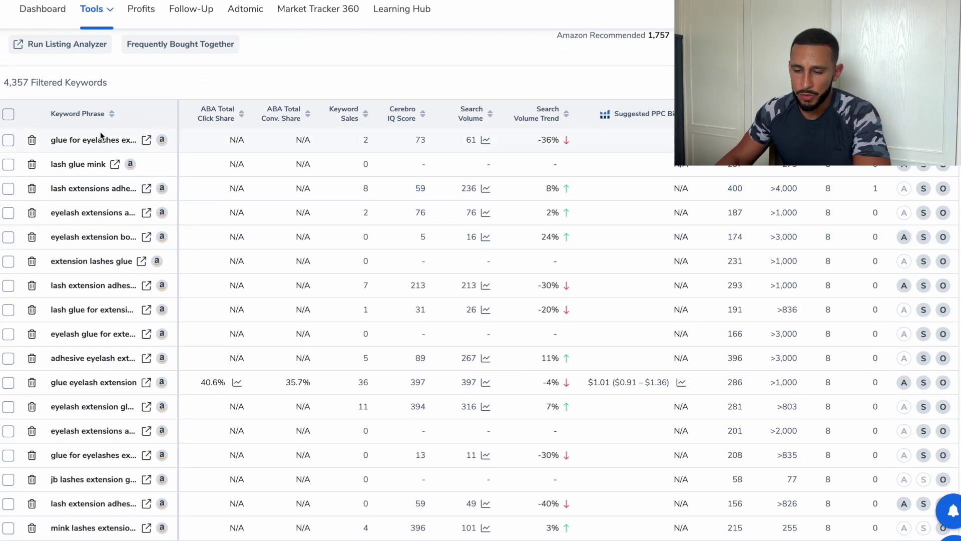
{"action": "scroll", "coordinate": [100, 215], "scroll_direction": "down", "scroll_amount": 15}
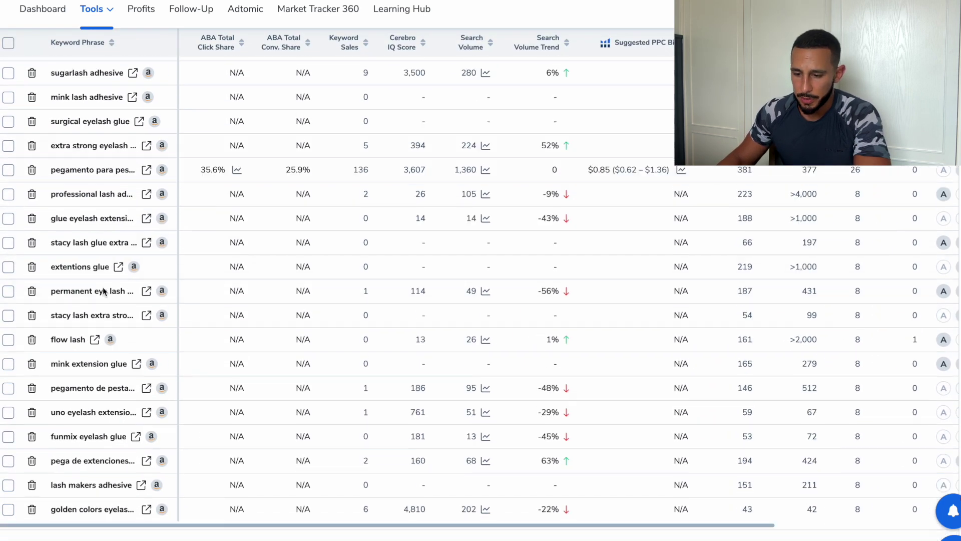
{"action": "scroll", "coordinate": [104, 287], "scroll_direction": "down", "scroll_amount": 3}
{"action": "scroll", "coordinate": [150, 215], "scroll_direction": "up", "scroll_amount": 15}
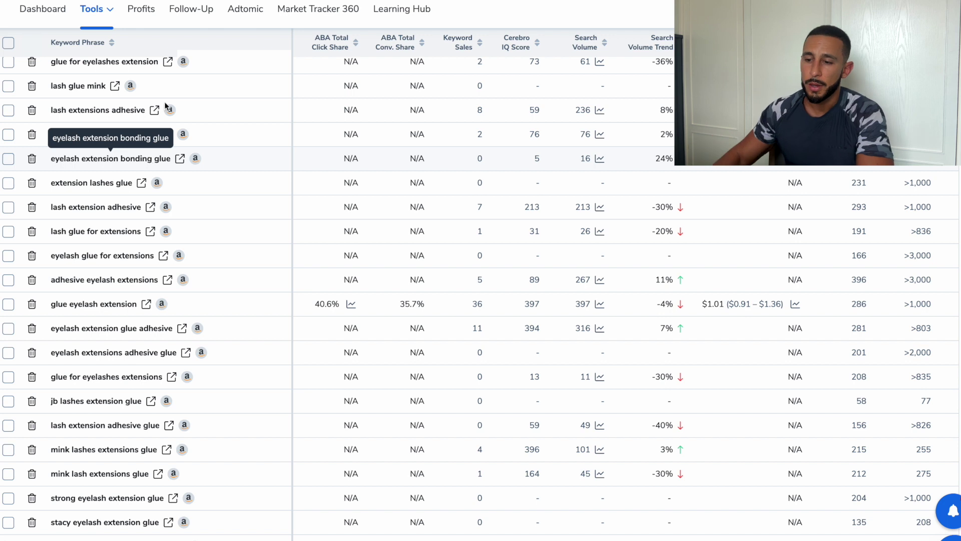
Set the organic rank filter to a minimum of 1 and a maximum of 10
{"action": "scroll", "coordinate": [243, 27], "scroll_direction": "up", "scroll_amount": 7}
{"action": "scroll", "coordinate": [242, 27], "scroll_direction": "up", "scroll_amount": 3}
{"action": "left_click", "coordinate": [431, 150]}
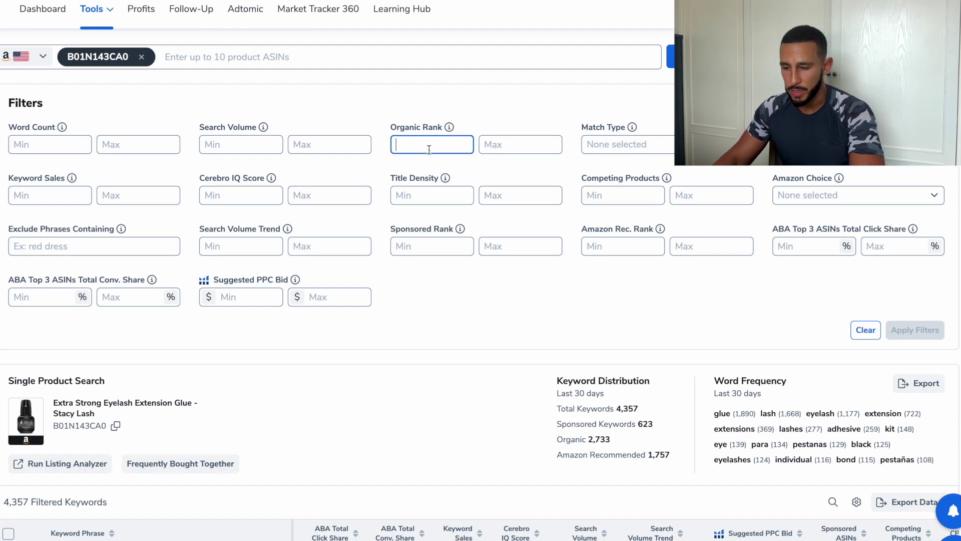
{"action": "type", "text": "1"}
{"action": "left_click", "coordinate": [492, 153]}
{"action": "type", "text": "10"}
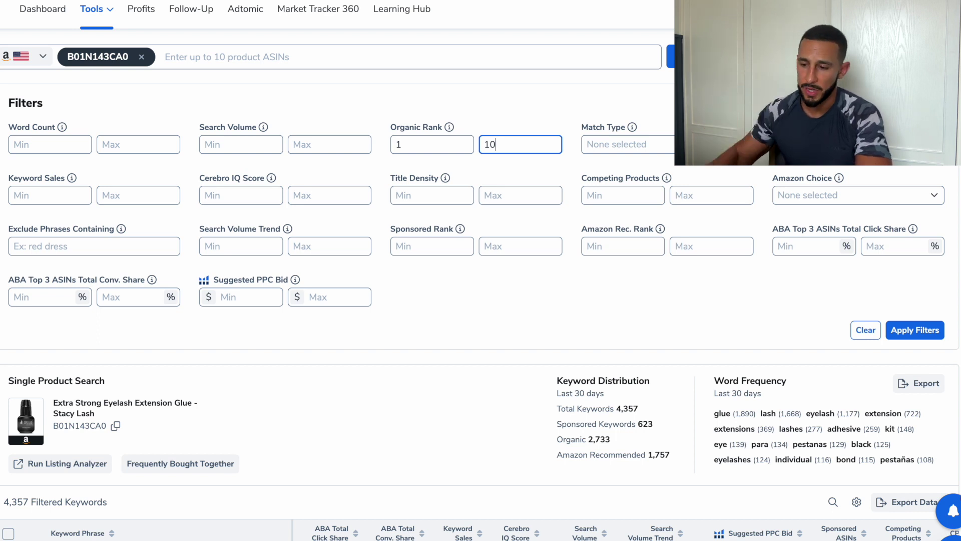
Set the search volume filter to a range of 3000 to 100000 and apply the filters
{"action": "left_click", "coordinate": [269, 149]}
{"action": "left_click", "coordinate": [300, 145]}
{"action": "type", "text": "1"}
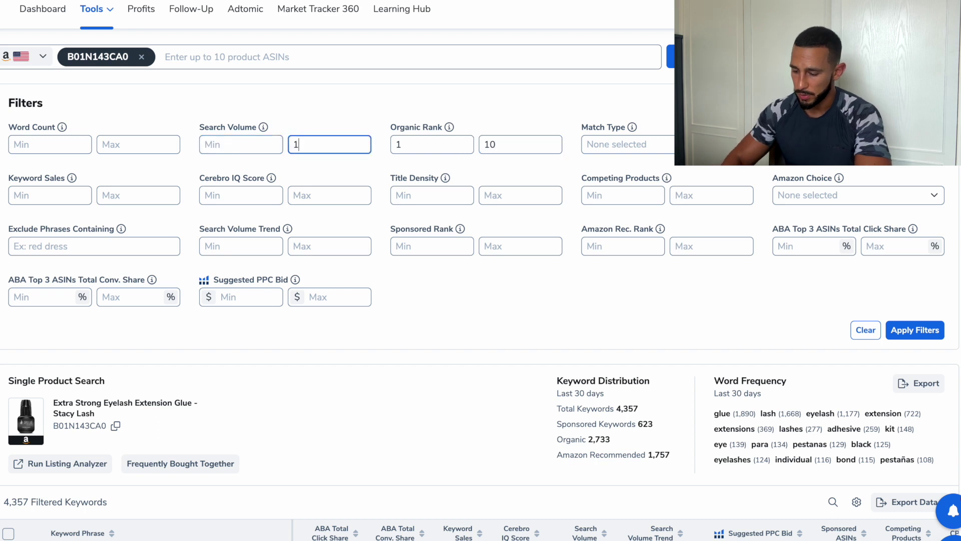
{"action": "type", "text": "00000"}
{"action": "left_click", "coordinate": [255, 143]}
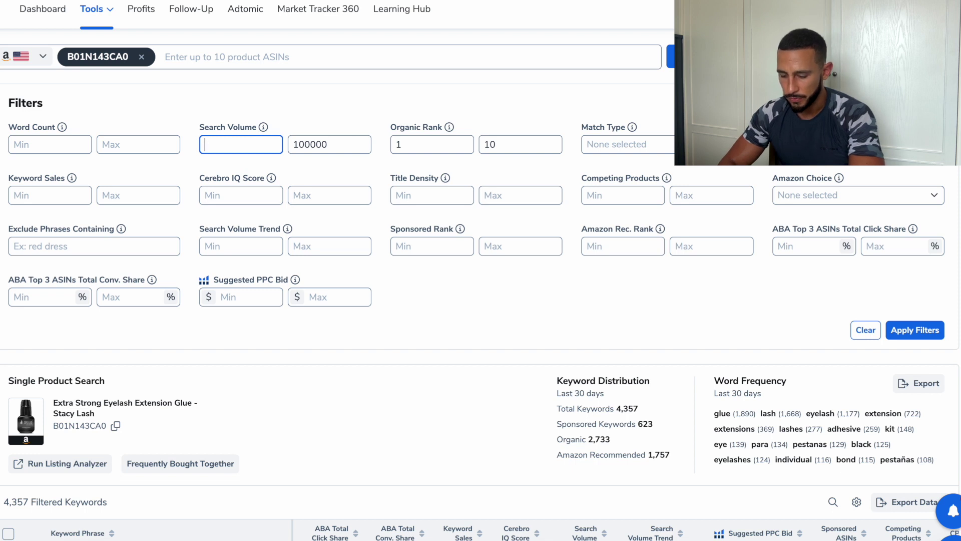
{"action": "type", "text": "3000"}
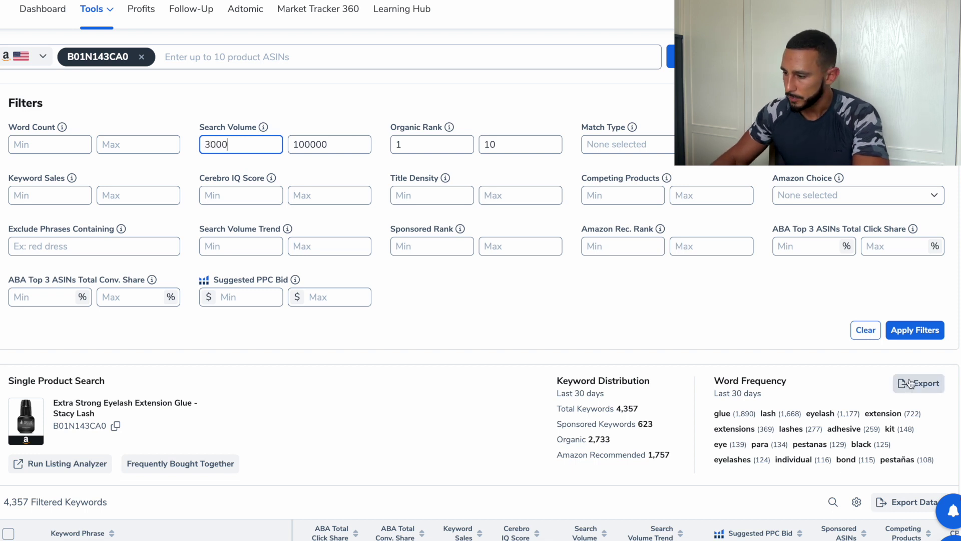
{"action": "left_click", "coordinate": [902, 332]}
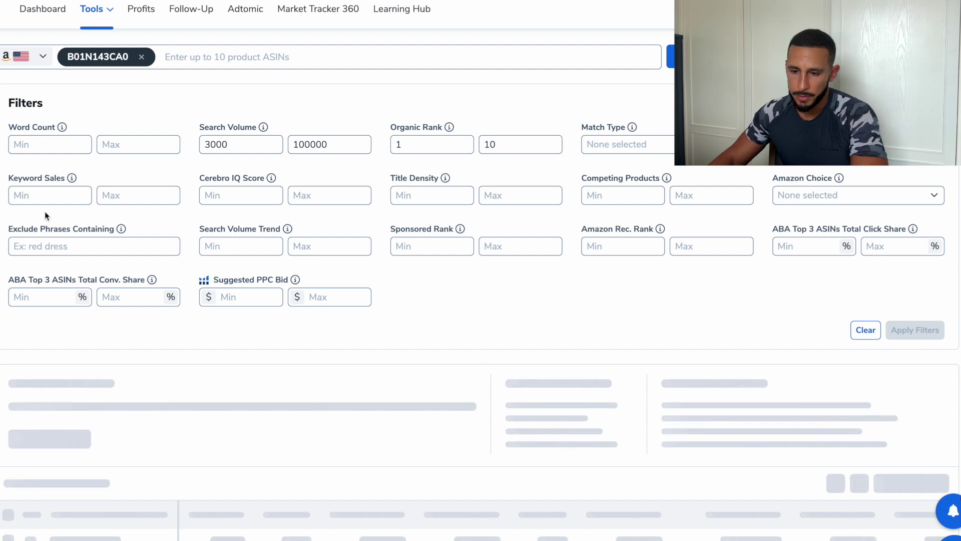
Widen the keyword phrase column and check the CPR value for "eyelash extension glue"
{"action": "scroll", "coordinate": [38, 255], "scroll_direction": "down", "scroll_amount": 5}
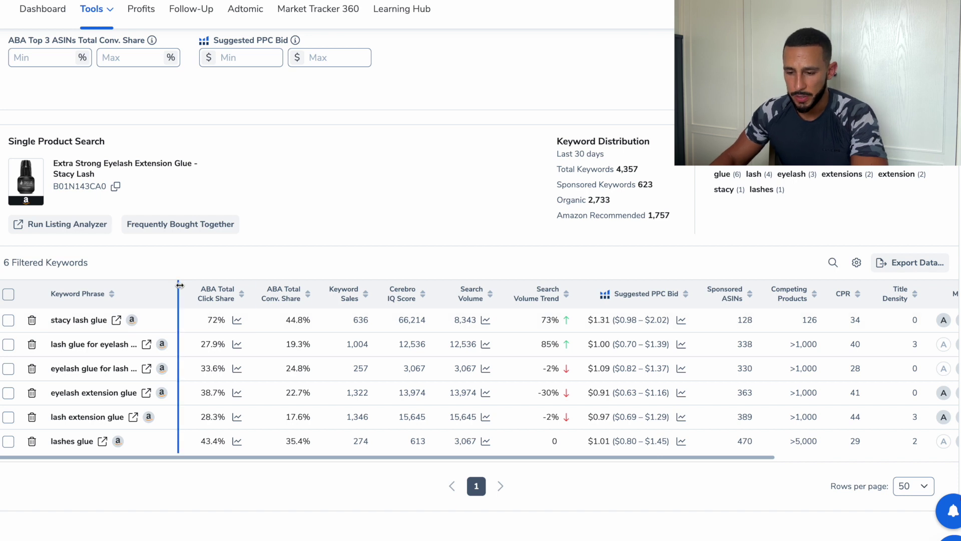
{"action": "left_click_drag", "start_coordinate": [179, 285], "coordinate": [249, 285]}
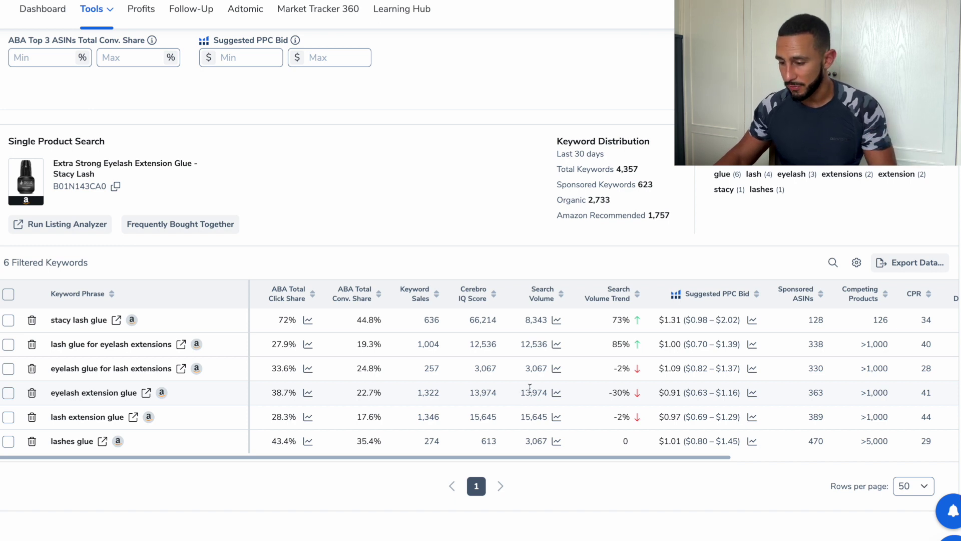
{"action": "left_click_drag", "start_coordinate": [583, 458], "coordinate": [725, 458]}
{"action": "mouse_move", "coordinate": [758, 299]}
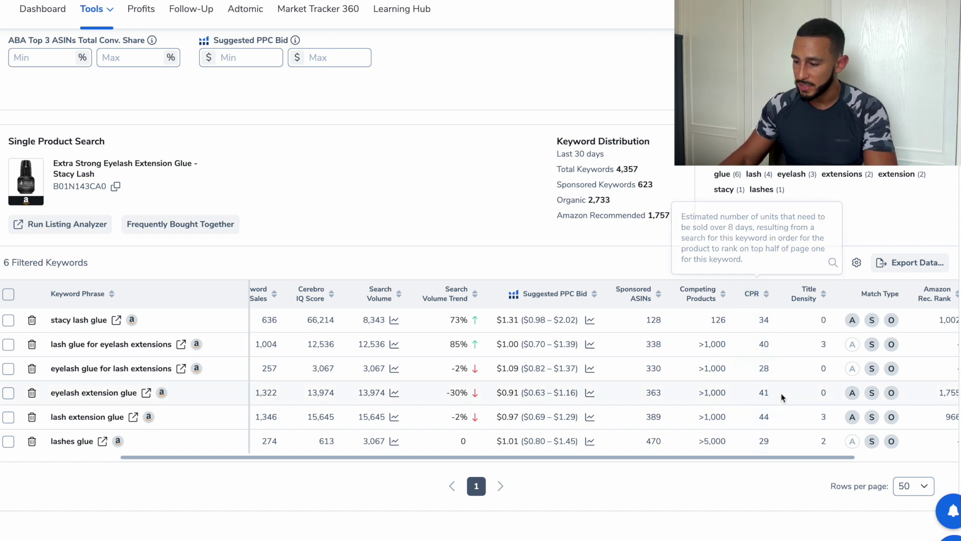
{"action": "double_click", "coordinate": [764, 393]}
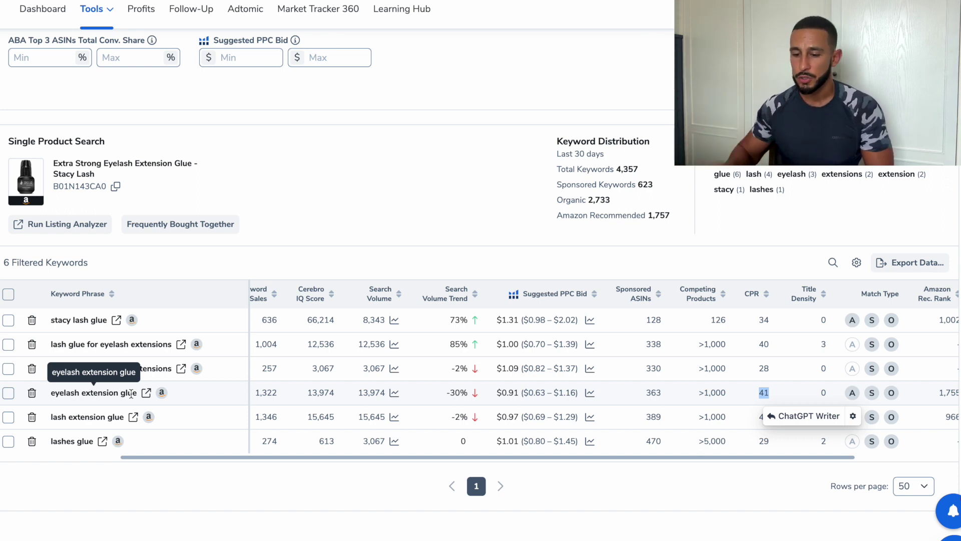
{"action": "scroll", "coordinate": [55, 241], "scroll_direction": "up", "scroll_amount": 4}
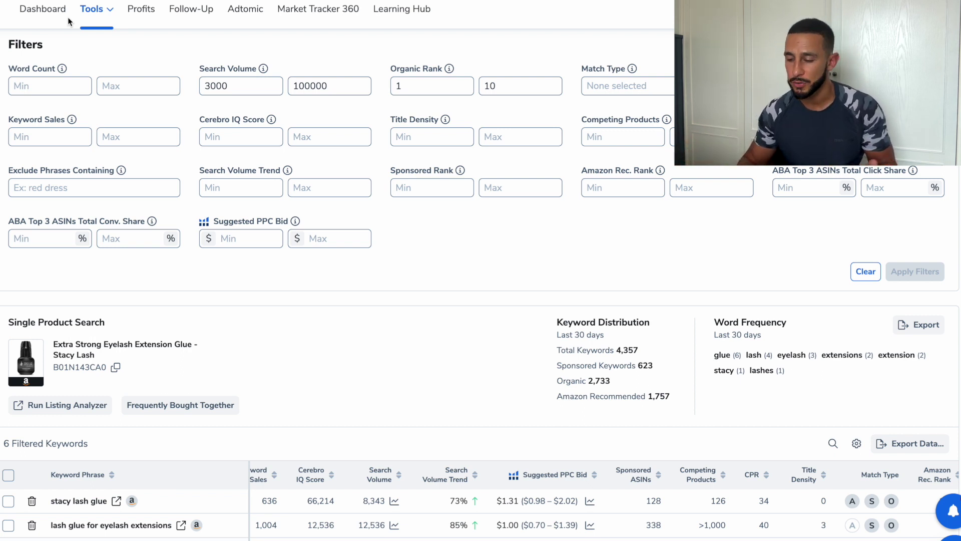
{"action": "scroll", "coordinate": [62, 21], "scroll_direction": "down", "scroll_amount": 1}
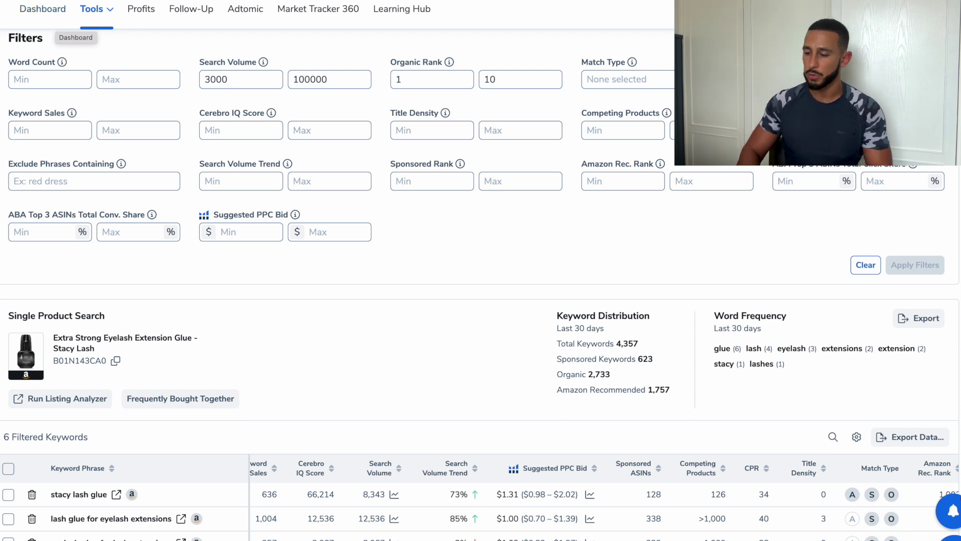
{"action": "scroll", "coordinate": [281, 193], "scroll_direction": "down", "scroll_amount": 4}
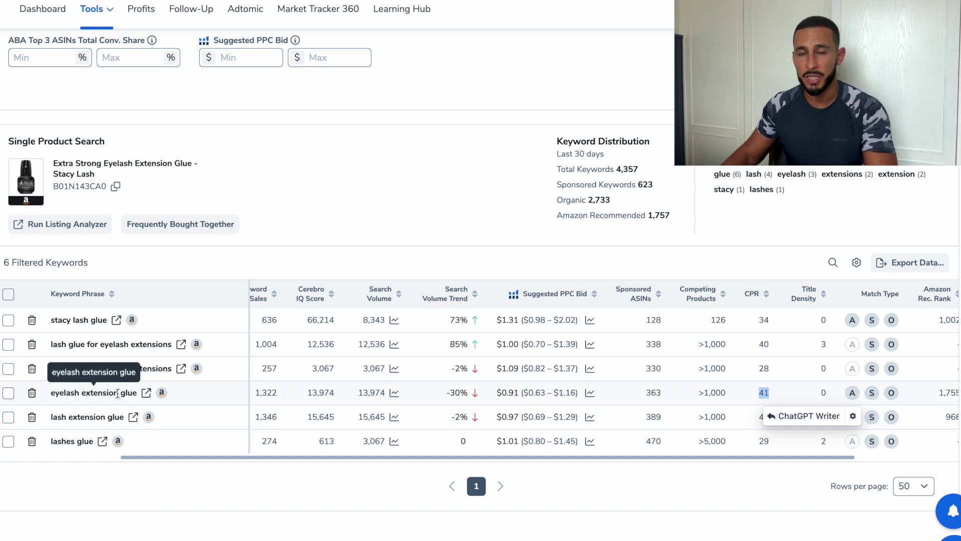
{"action": "mouse_move", "coordinate": [197, 345]}
{"action": "scroll", "coordinate": [200, 343], "scroll_direction": "up", "scroll_amount": 1}
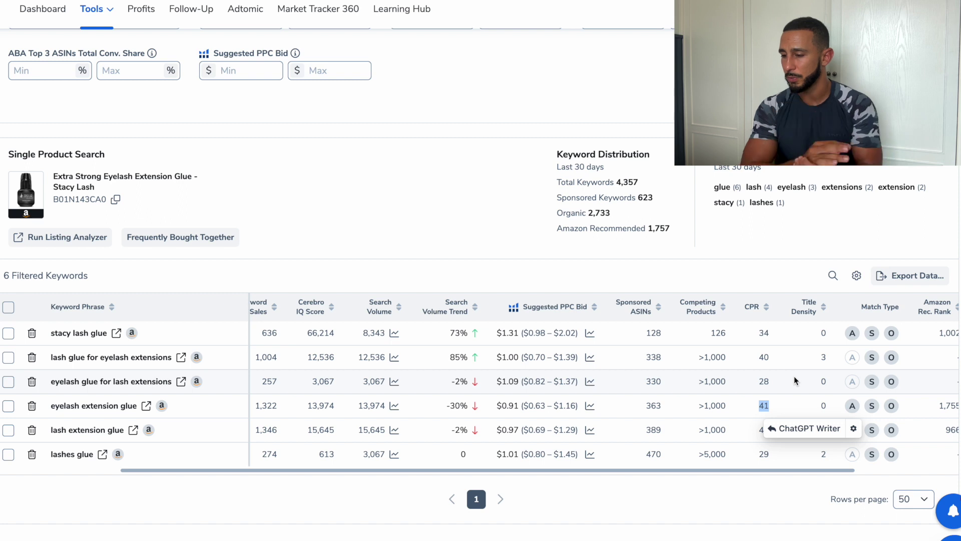
{"action": "scroll", "coordinate": [794, 377], "scroll_direction": "up", "scroll_amount": 3}
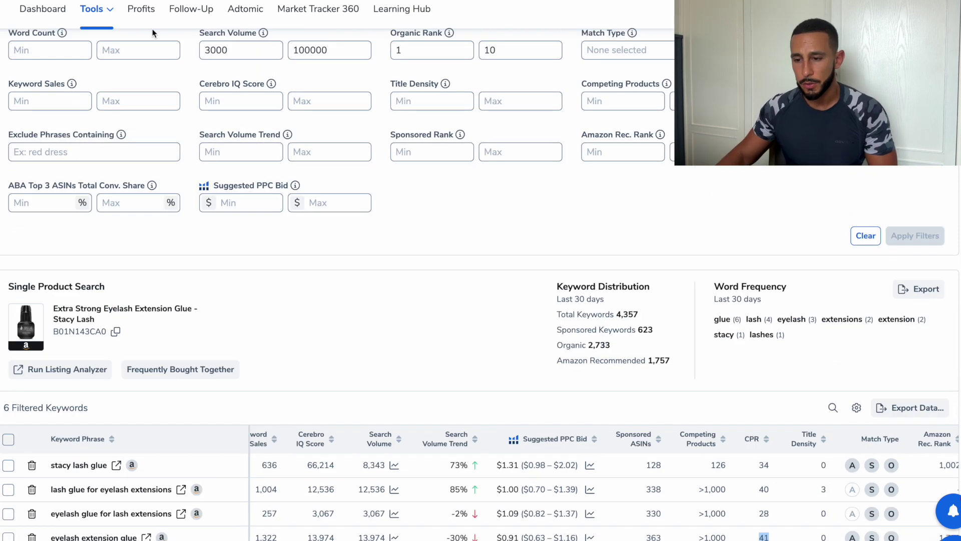
Open the full list of tools and look over the available research, listing, marketing and analytics tools
{"action": "left_click", "coordinate": [95, 9]}
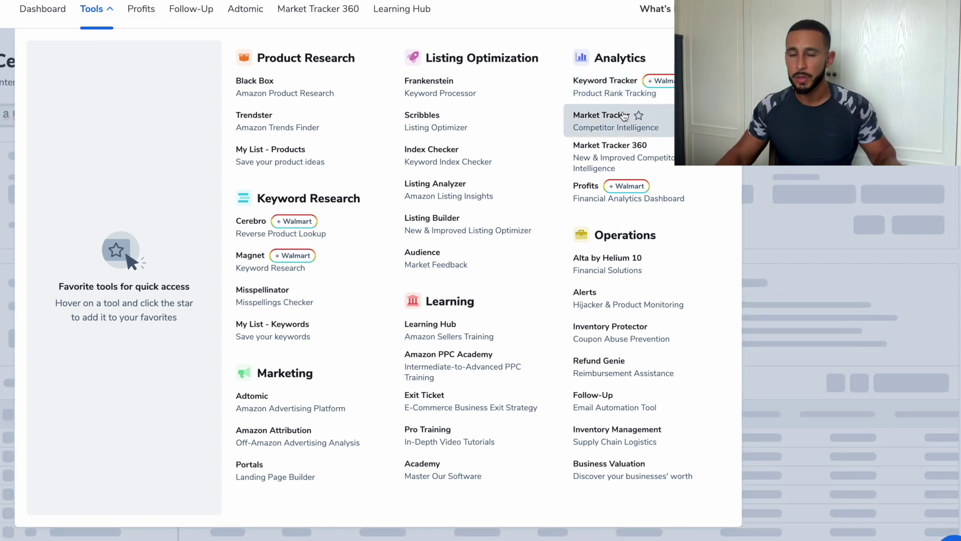
{"action": "scroll", "coordinate": [621, 118], "scroll_direction": "up", "scroll_amount": 3}
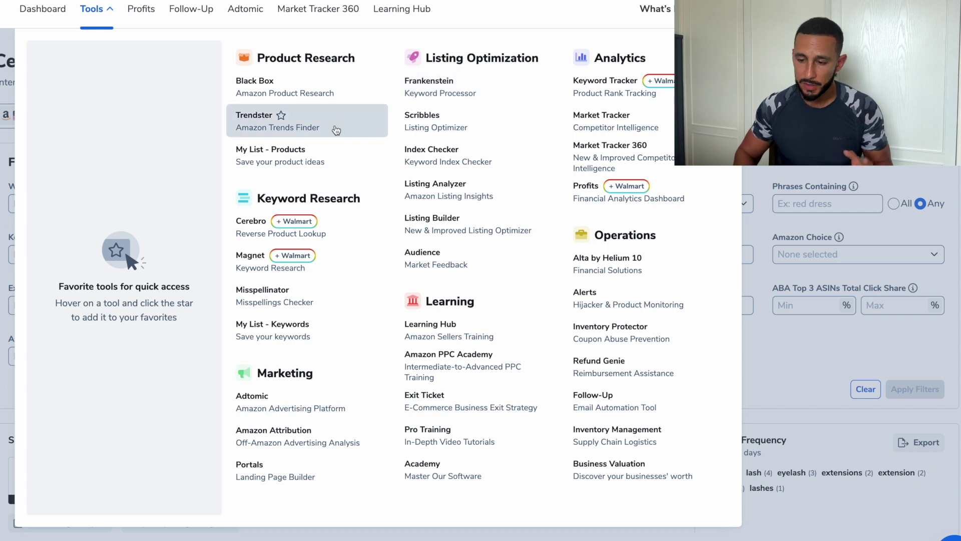
{"action": "scroll", "coordinate": [333, 247], "scroll_direction": "down", "scroll_amount": 1}
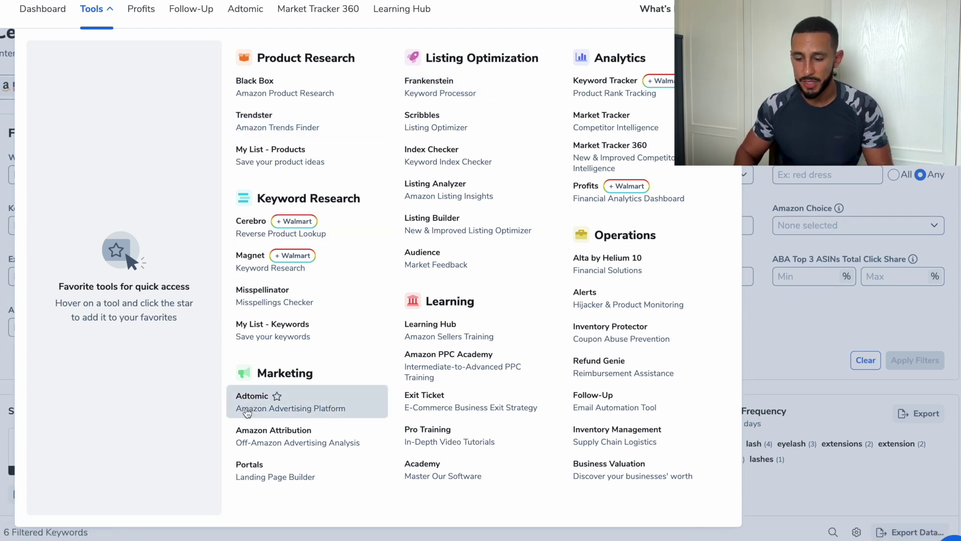